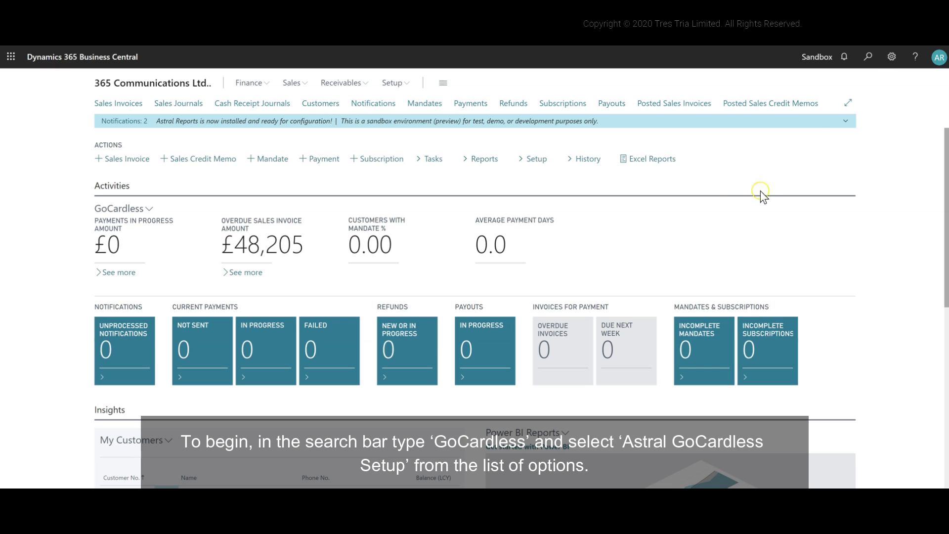
- Search for "Astral GoCardless" and open the Astral GoCardless Setup page
click(862, 67)
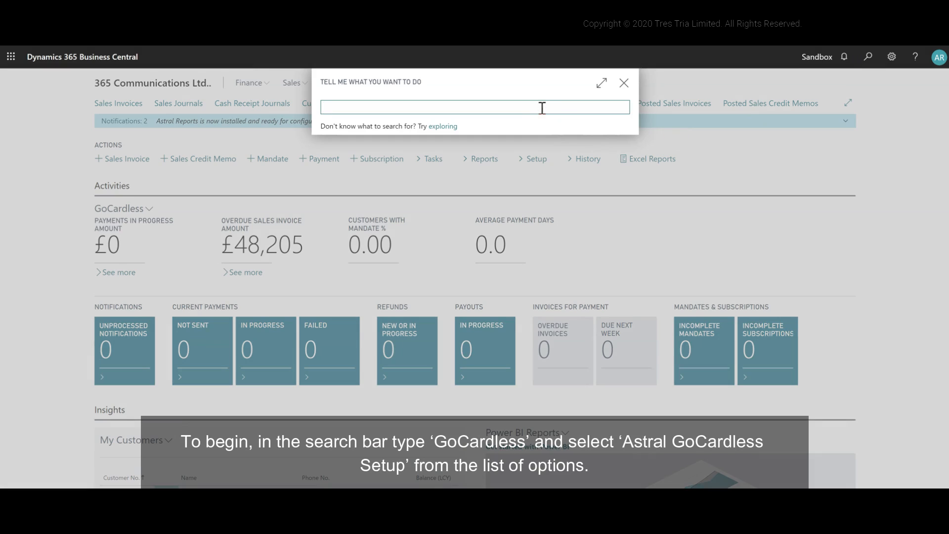
text(As)
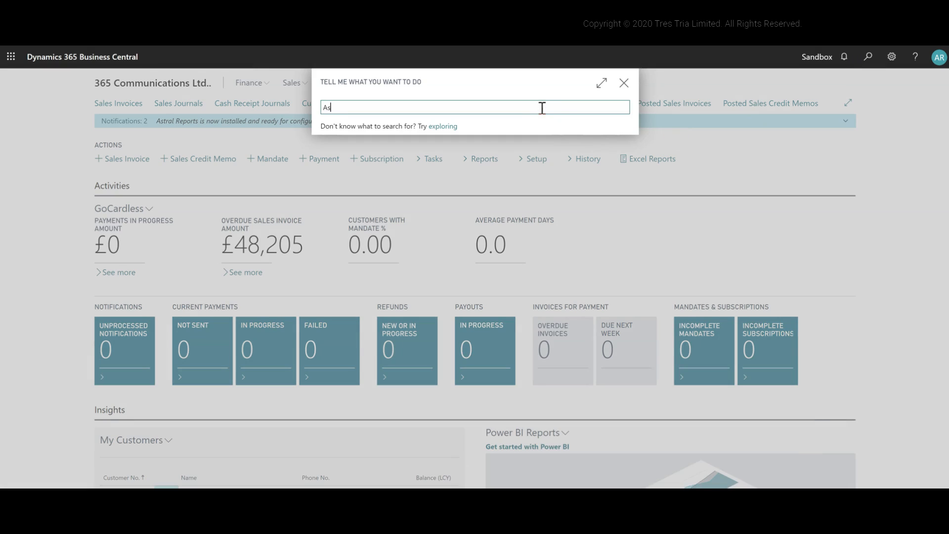
text(tral )
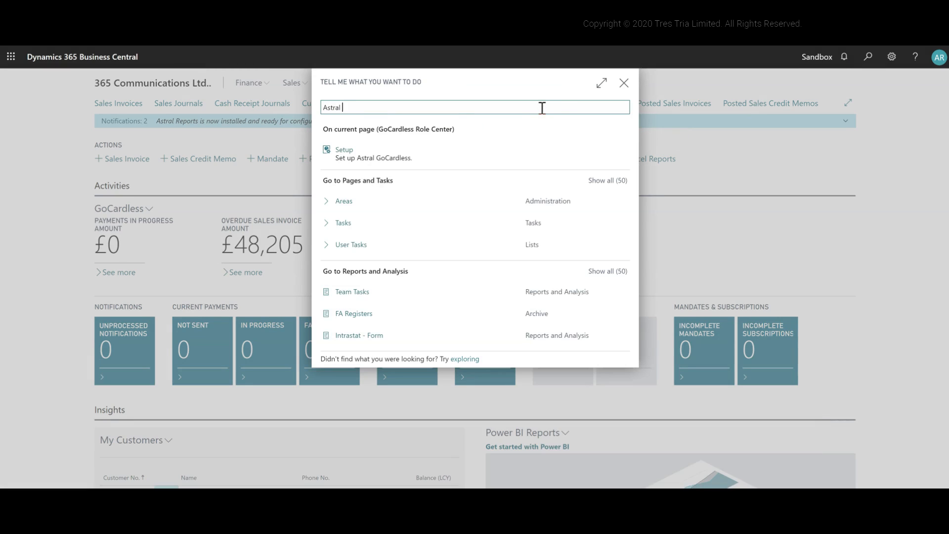
text(GoCard)
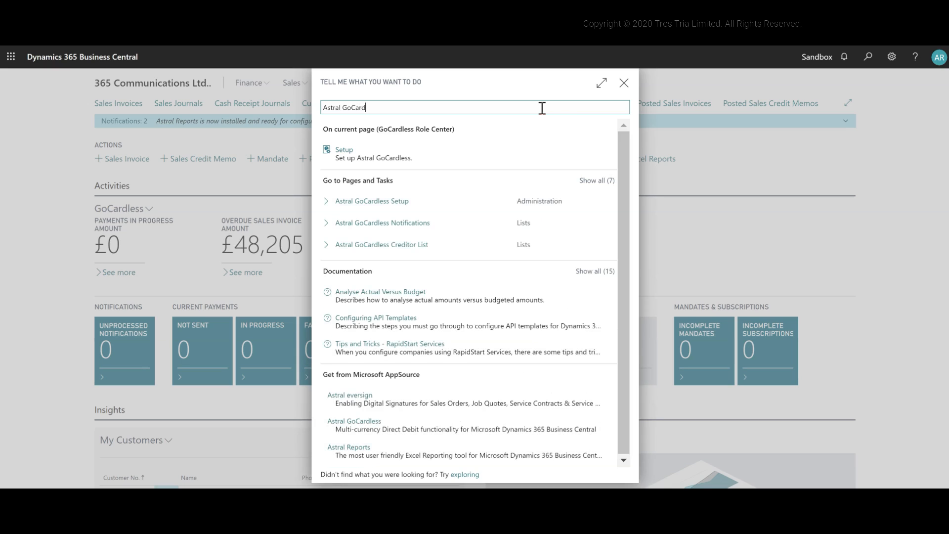
text(less)
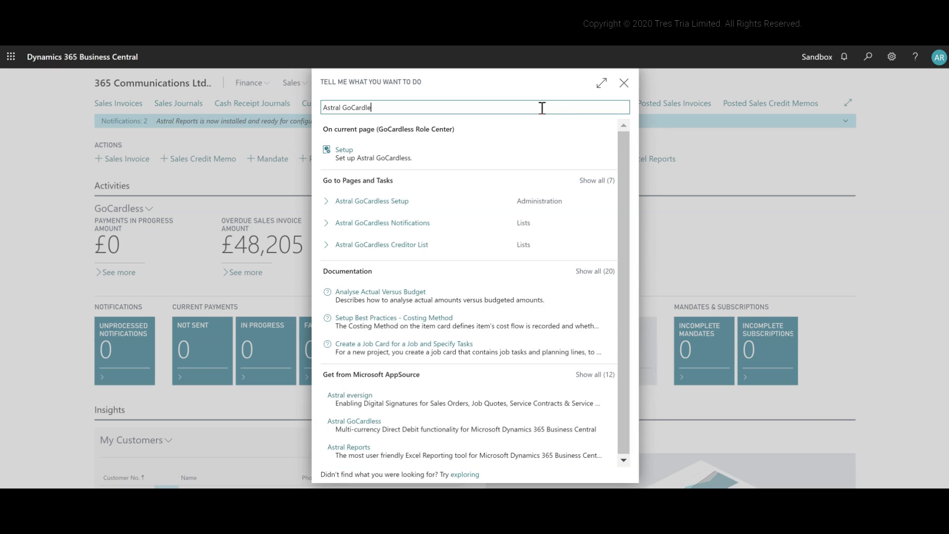
click(393, 209)
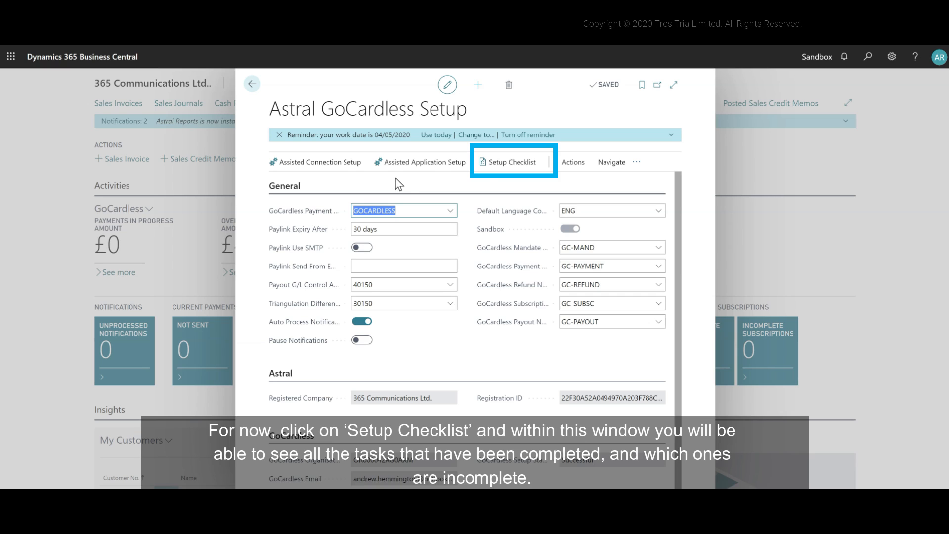
- From the Setup Checklist, open the incomplete Collect GoCardless Notifications job queue entry, set its status to Ready and close it
click(496, 167)
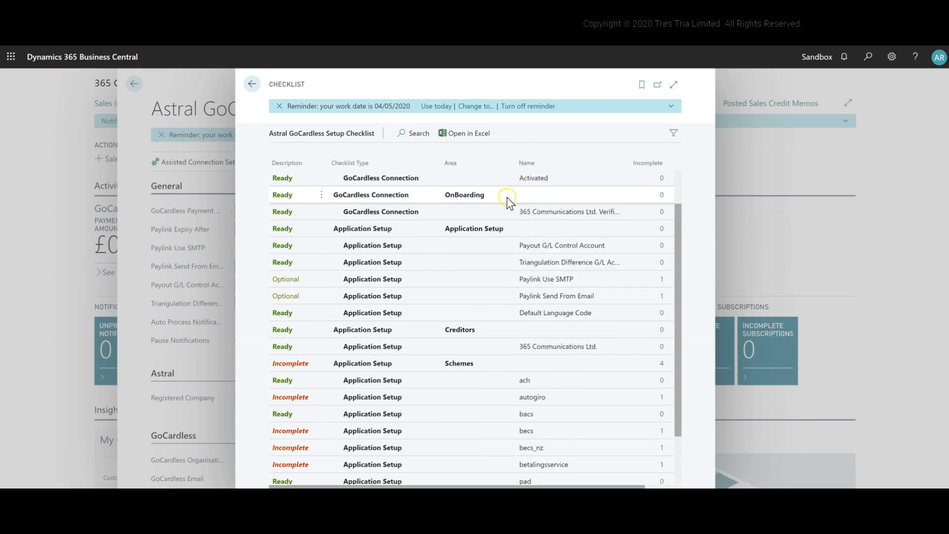
scroll(494, 212, down, 2)
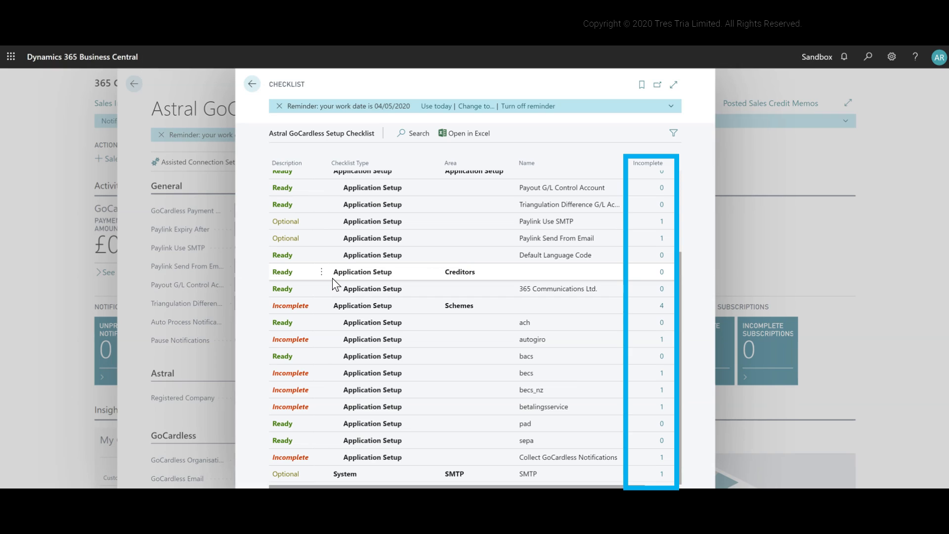
click(662, 457)
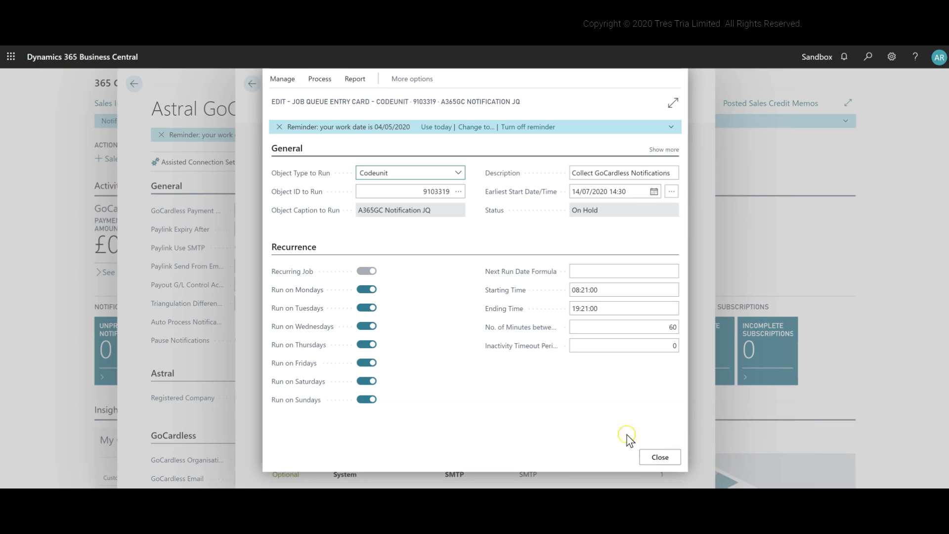
click(319, 79)
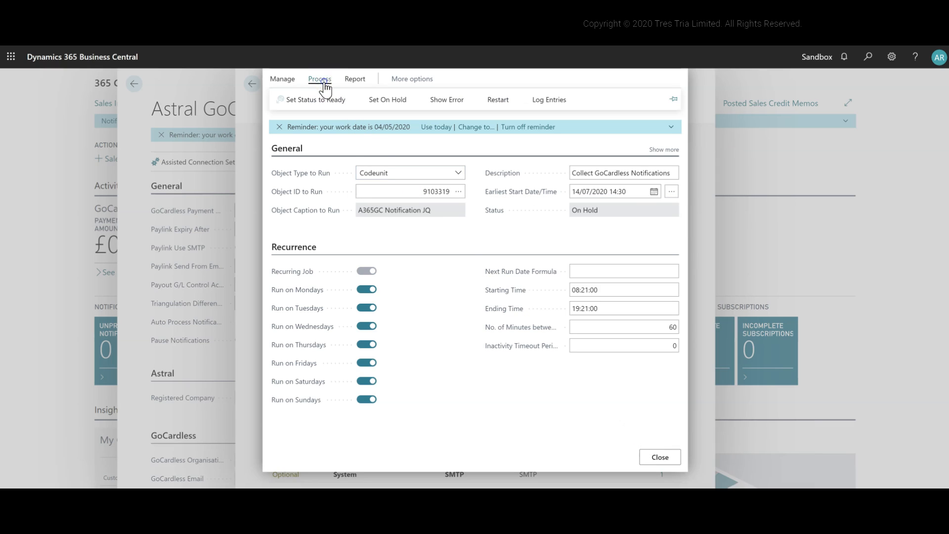
click(324, 98)
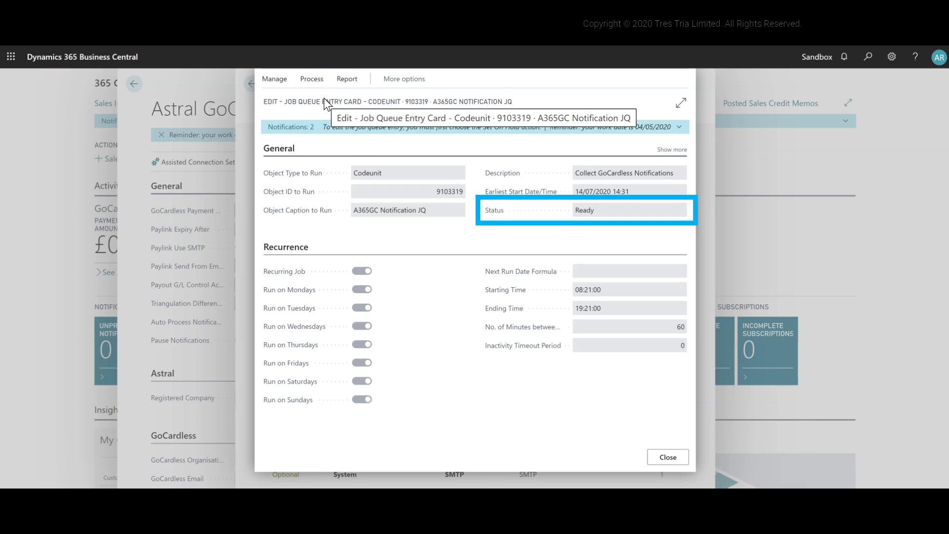
click(667, 457)
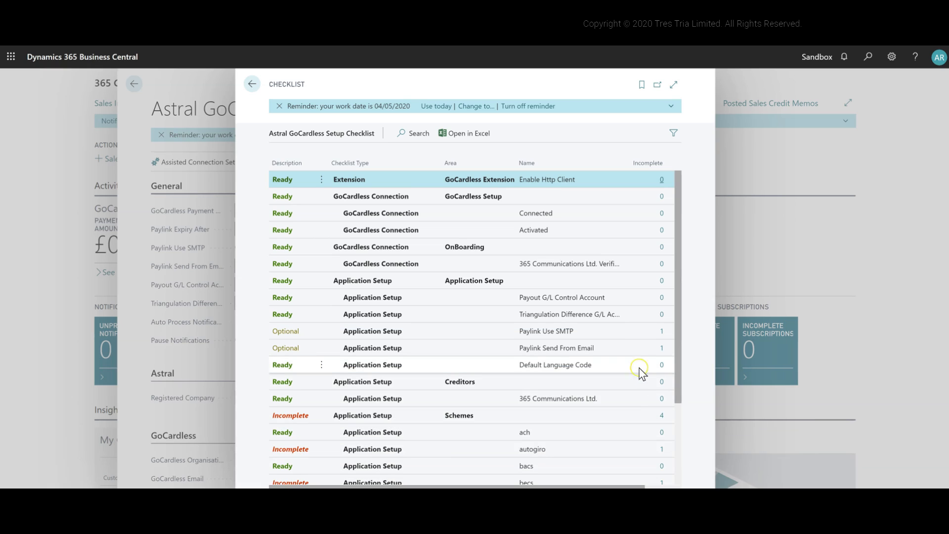
- Open the assisted setup from the Paylink Use SMTP checklist entry and try to enable Paylink Use SMTP
click(662, 332)
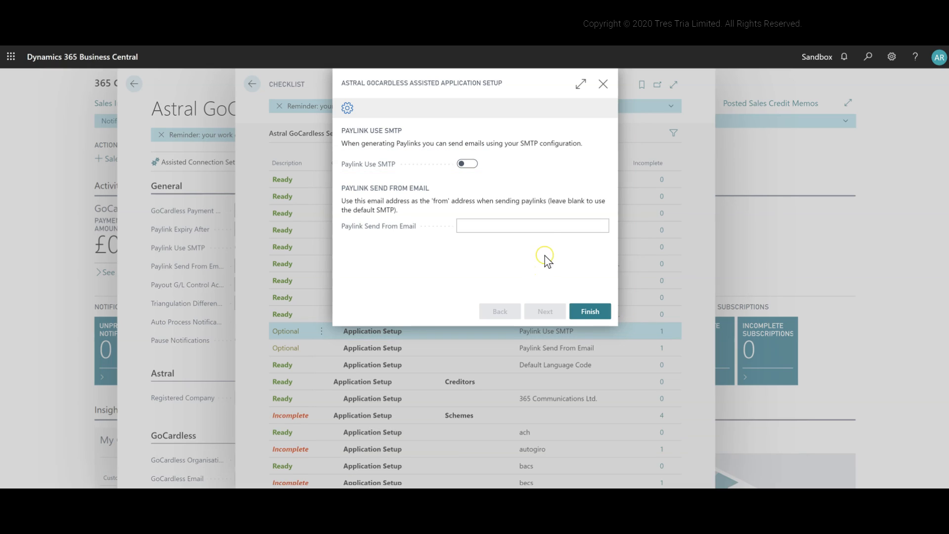
click(465, 164)
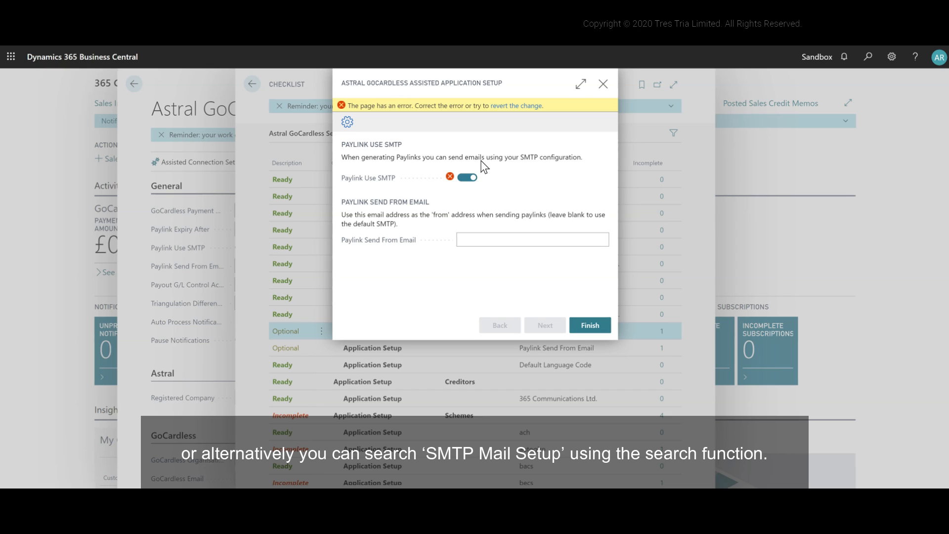
click(465, 177)
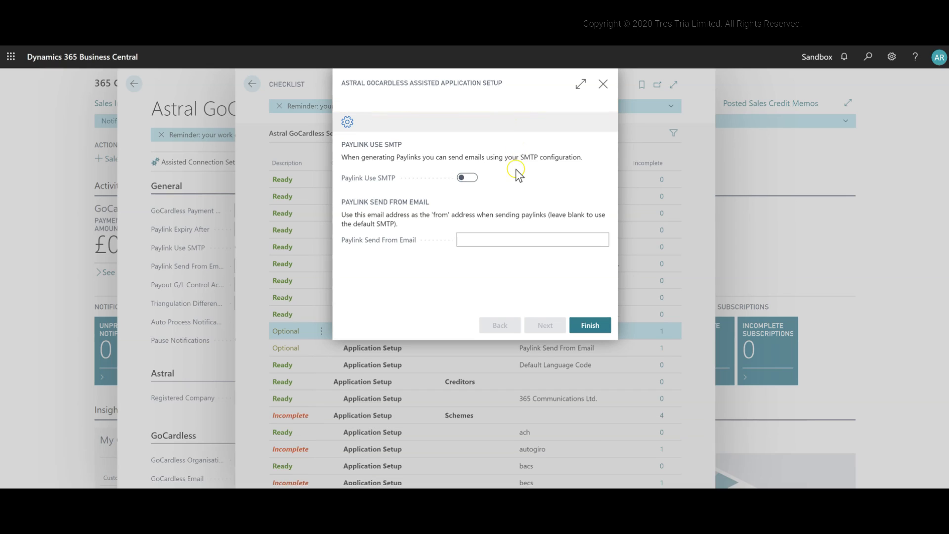
- Search for "SMTP", open SMTP Mail Setup and apply the Office 365 server settings
click(866, 59)
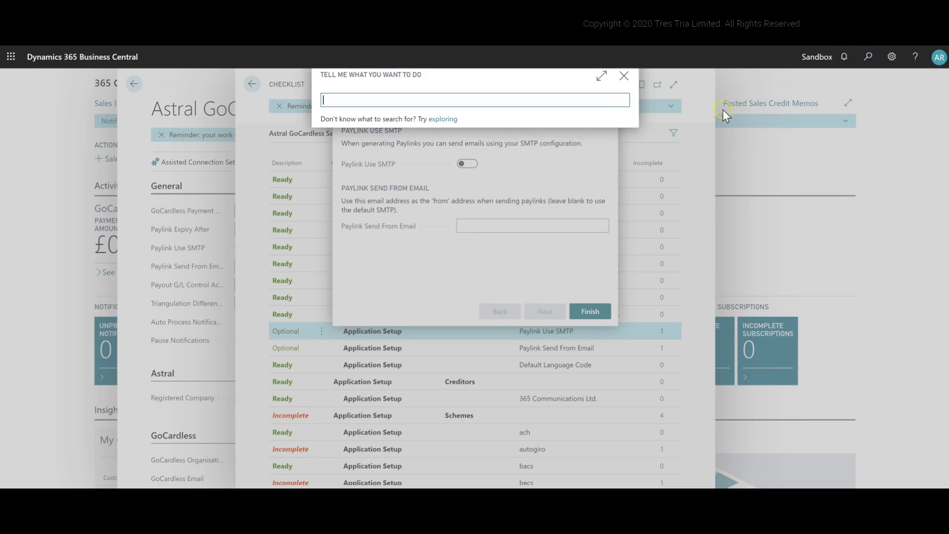
text(SMTP)
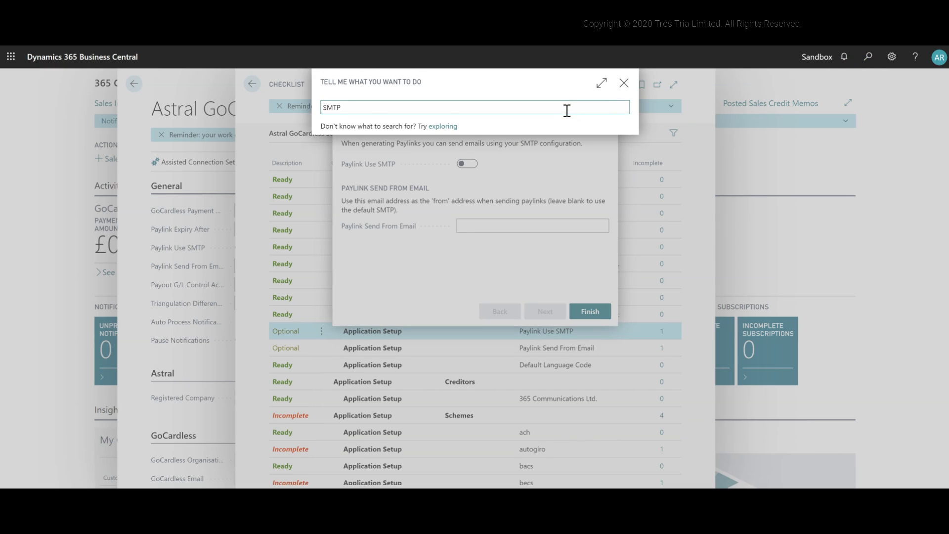
click(371, 154)
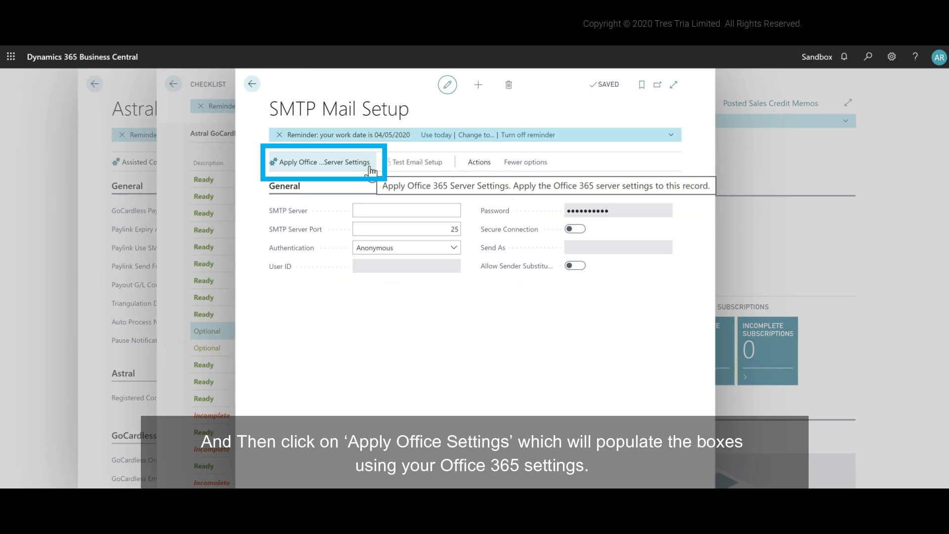
click(370, 170)
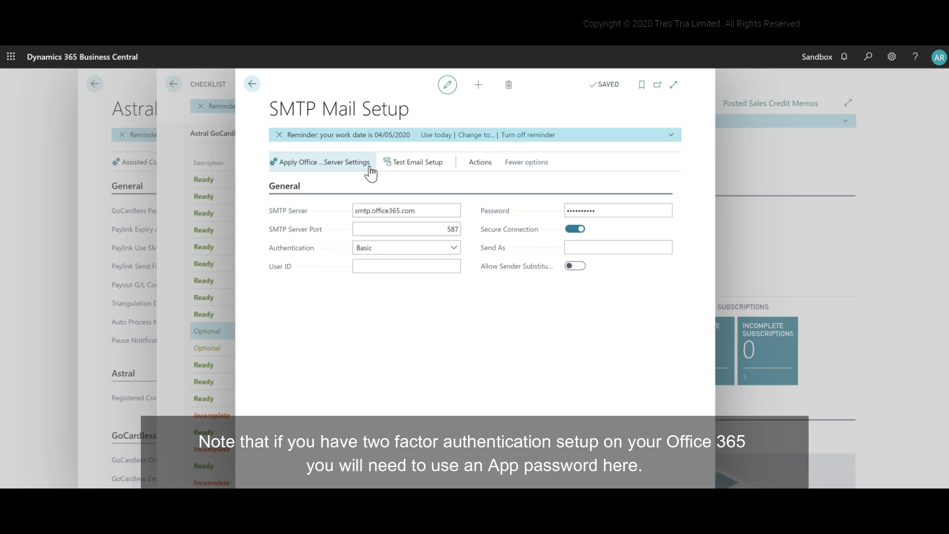
- Fill in the SMTP account's User ID and enter its password in the SMTP Mail Setup
click(424, 271)
key(Tab)
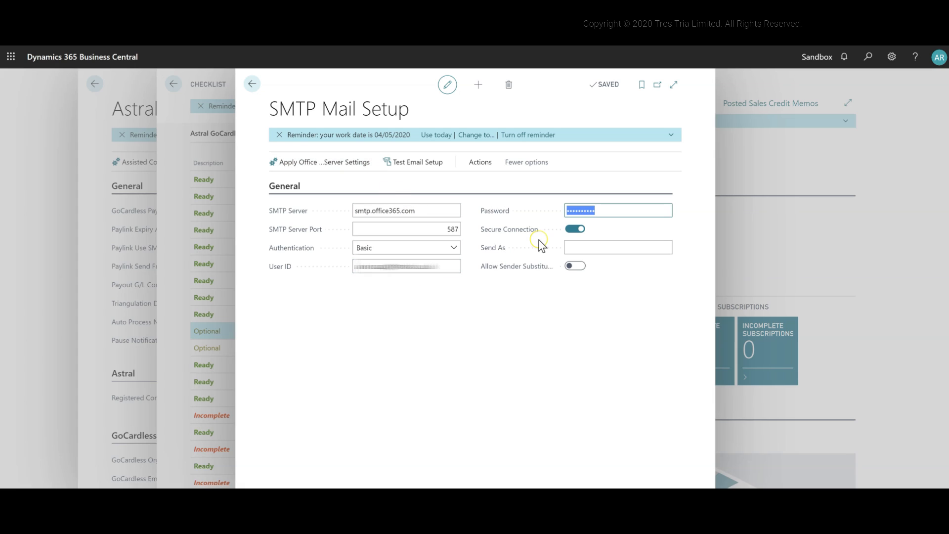
click(539, 246)
click(603, 211)
drag(614, 207, 557, 216)
key(ctrl+v)
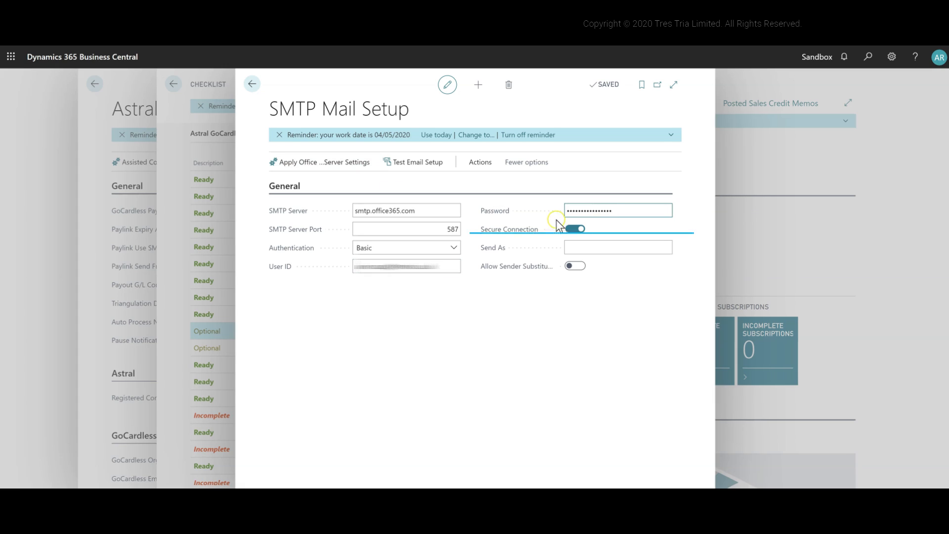
- Fill in the Send As email address and enable Allow Sender Substitution
click(579, 246)
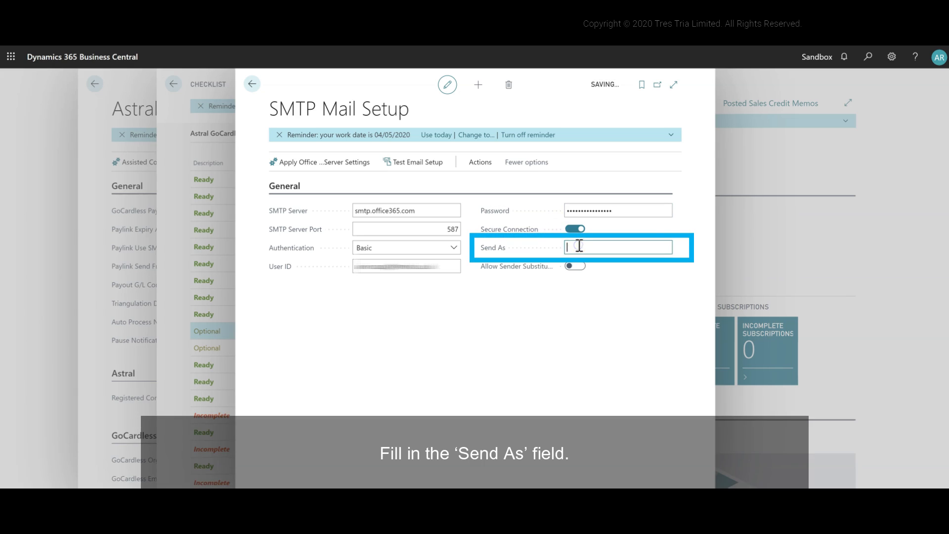
key(ctrl+v)
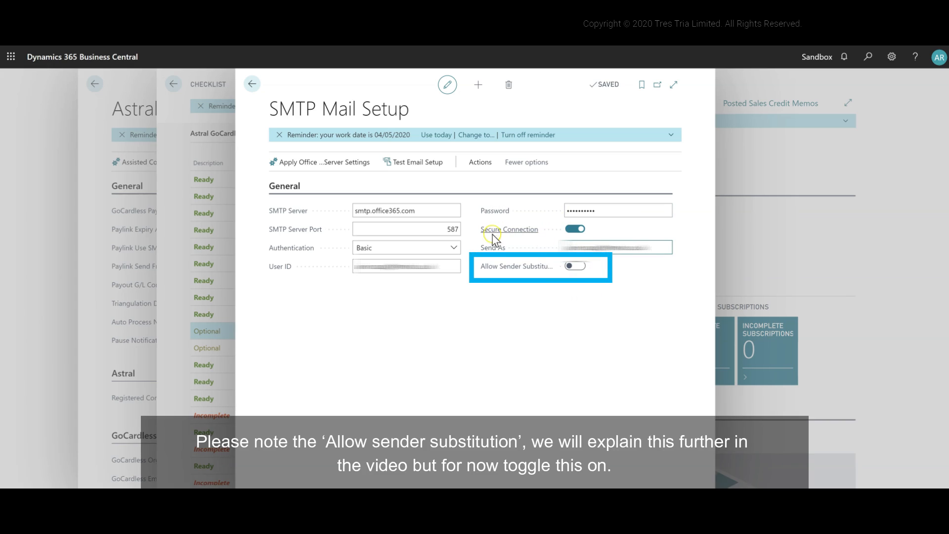
click(576, 267)
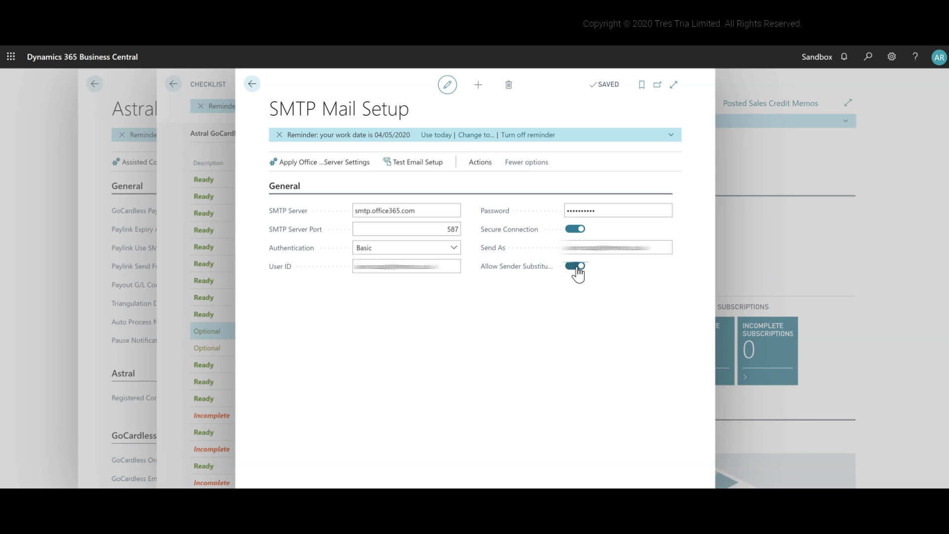
- Send a test email with the SMTP mail settings and dismiss the resulting message
click(437, 165)
click(448, 279)
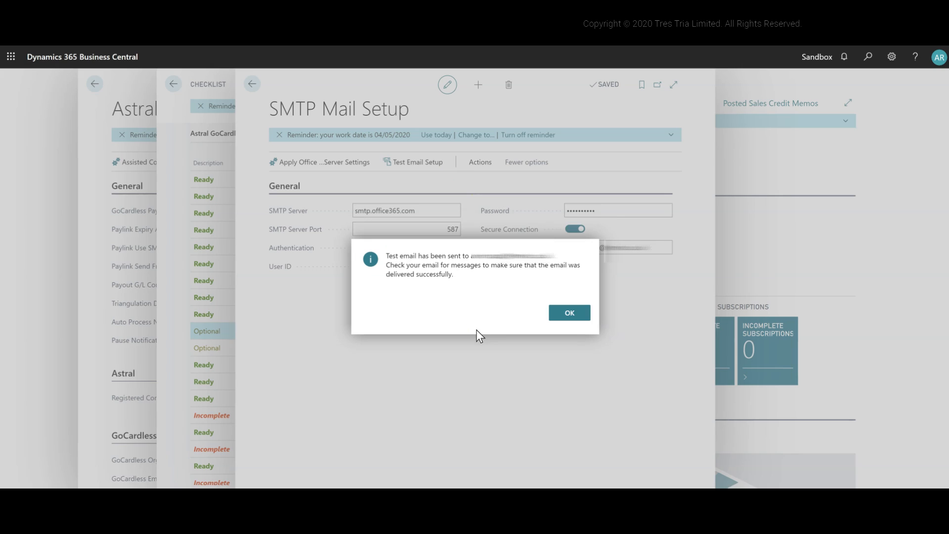
click(561, 317)
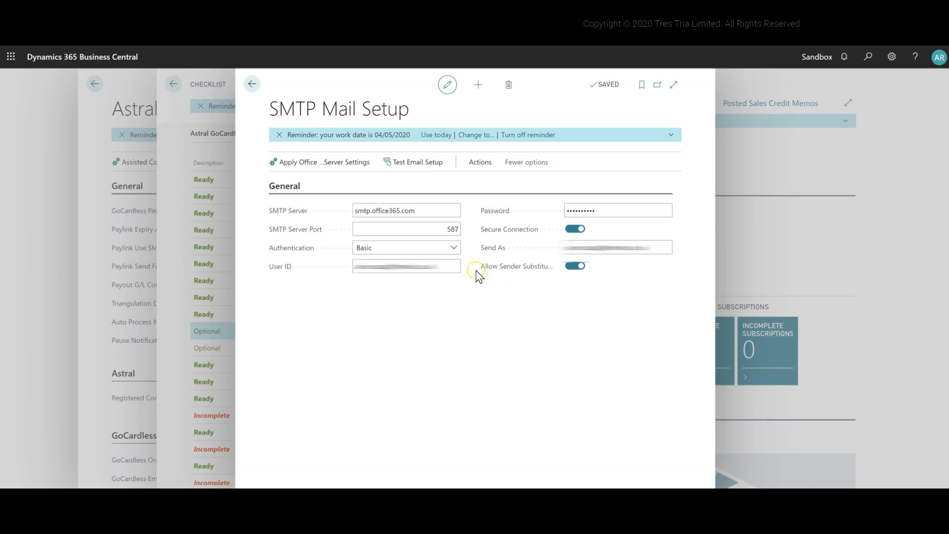
- Return to the assisted application setup, enable Paylink Use SMTP and finish the assistant
click(253, 84)
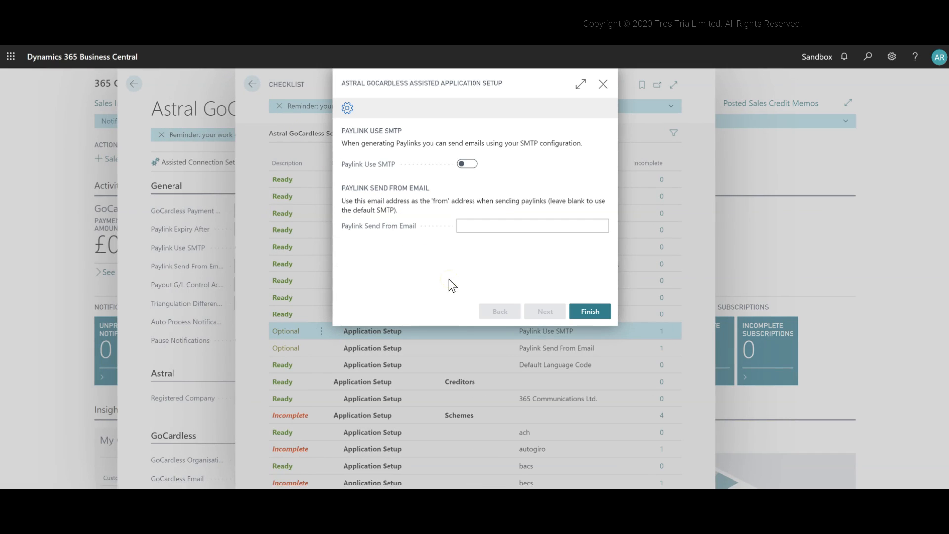
click(467, 164)
click(588, 317)
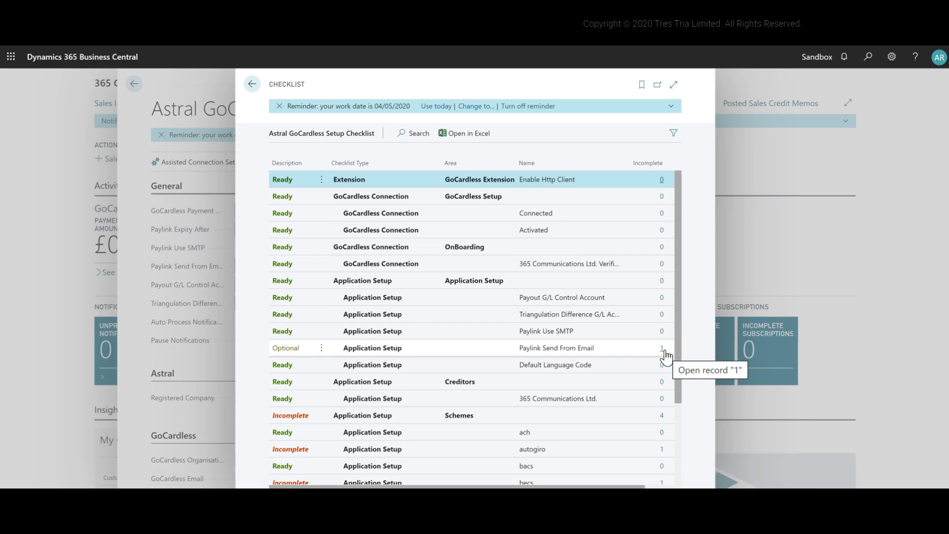
- Open the Paylink Send From Email checklist entry, enter the sender's email address and finish the assistant
click(662, 349)
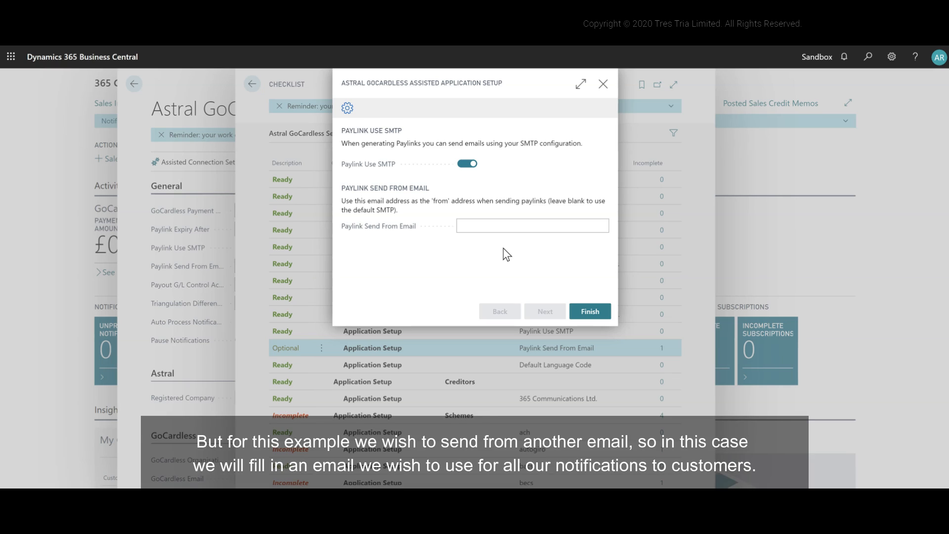
click(507, 226)
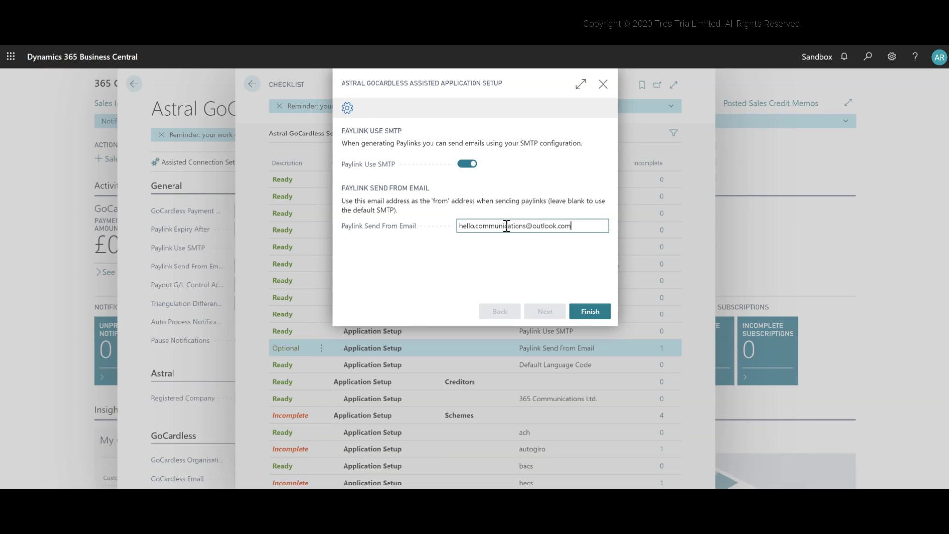
key(Tab)
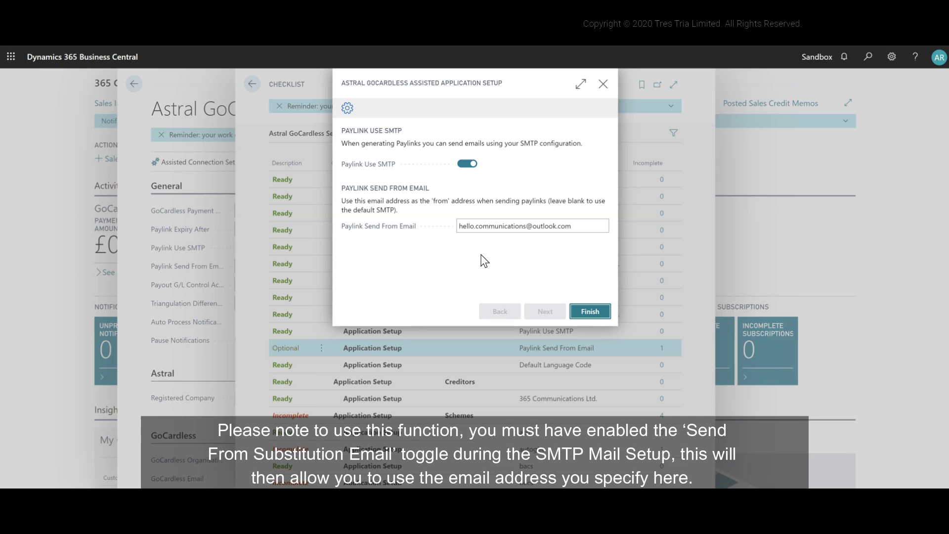
click(591, 311)
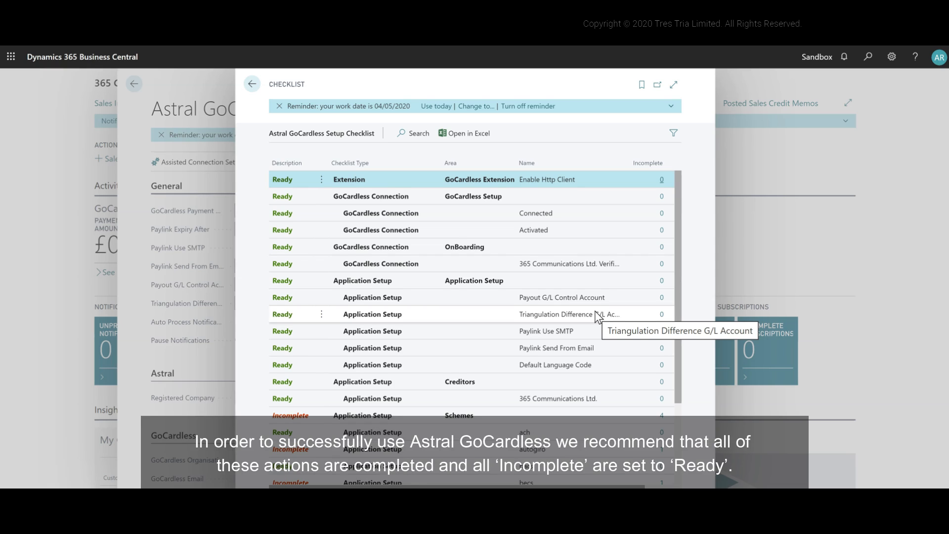
scroll(595, 310, down, 3)
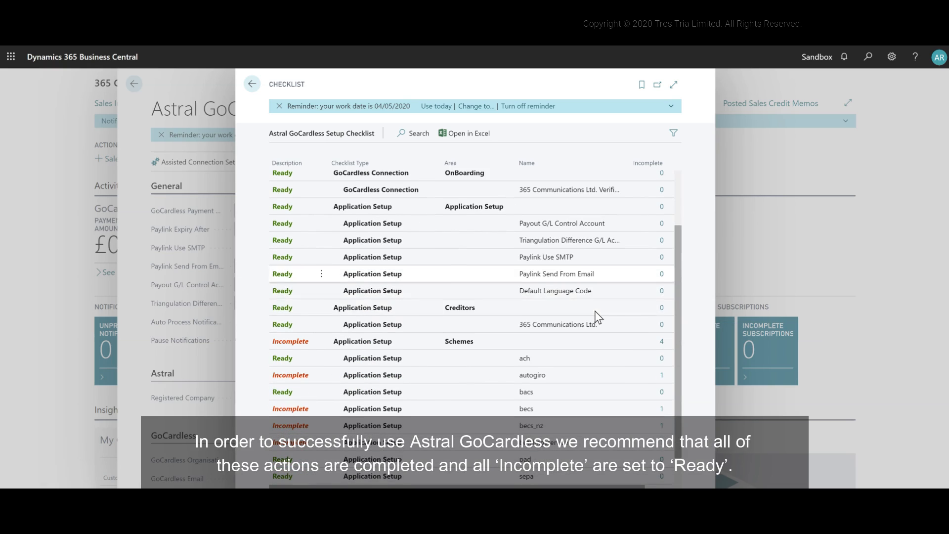
click(598, 257)
click(598, 274)
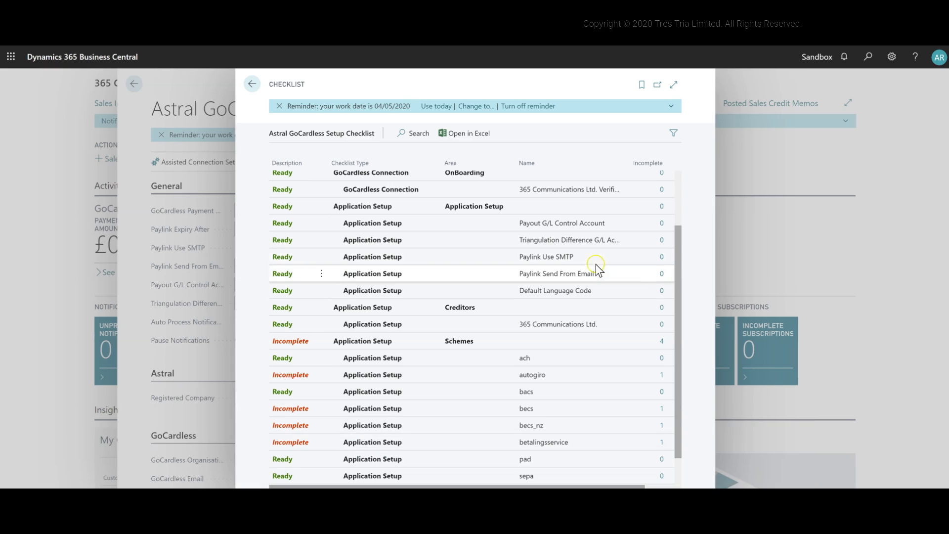